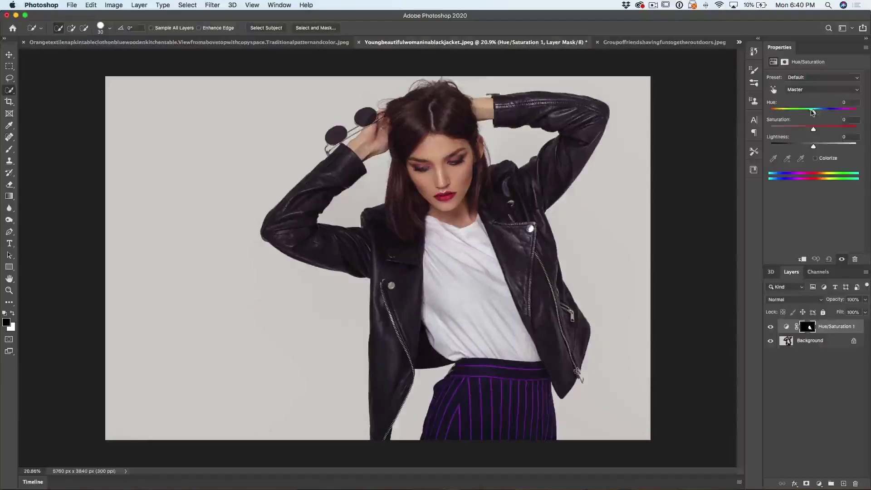
# - Add a Hue/Saturation 1 adjustment layer with mask above the red-dress photo's Background
pyautogui.moveTo(812, 113); pyautogui.dragTo(815, 114)
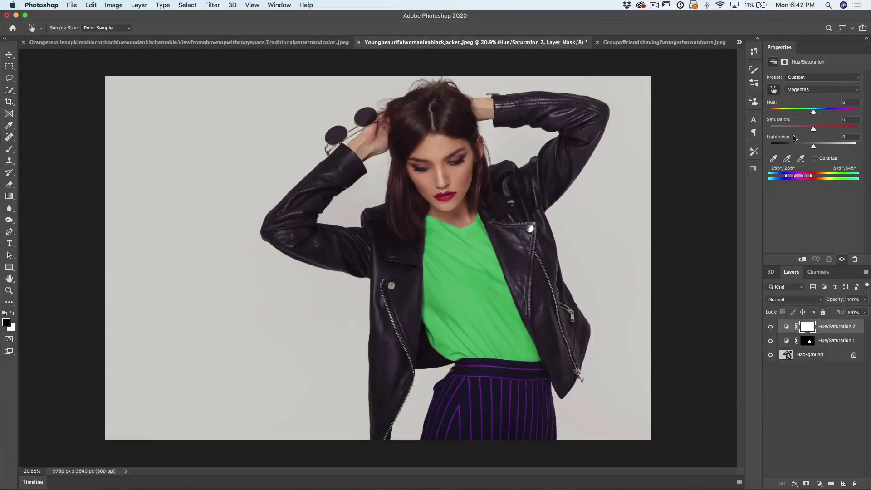
pyautogui.moveTo(785, 109); pyautogui.dragTo(769, 108)
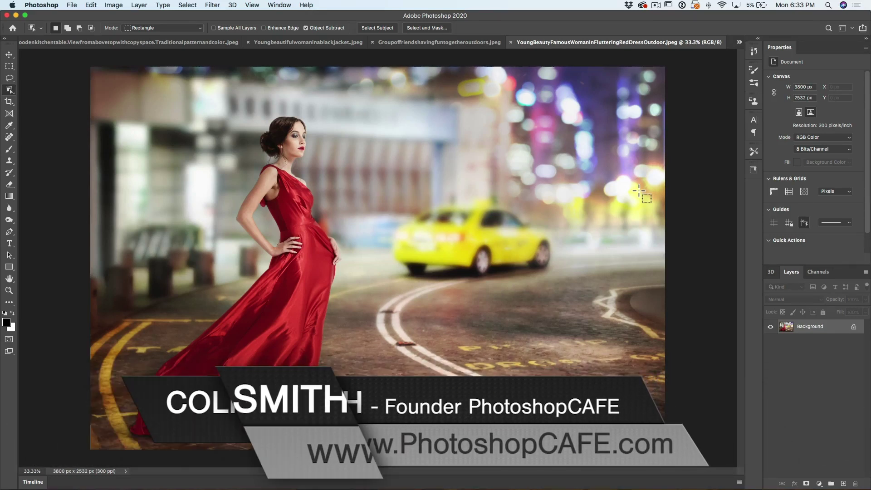
pyautogui.click(9, 54)
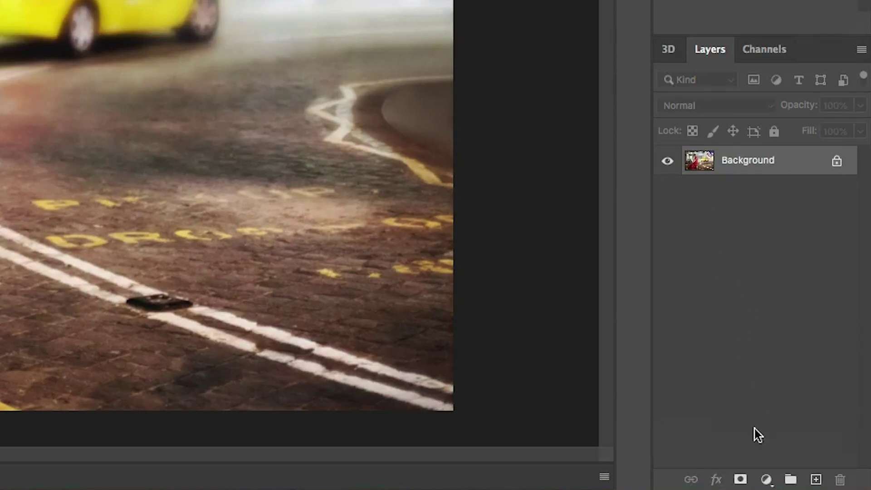
pyautogui.click(766, 479)
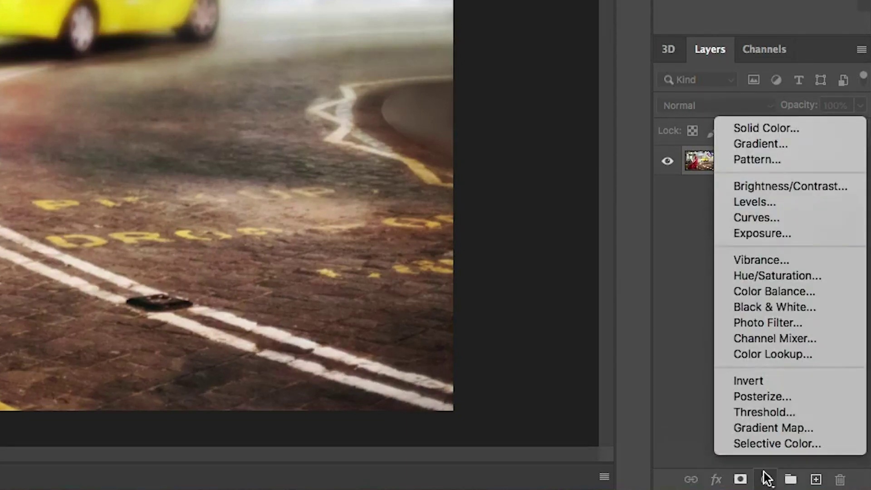
pyautogui.click(785, 275)
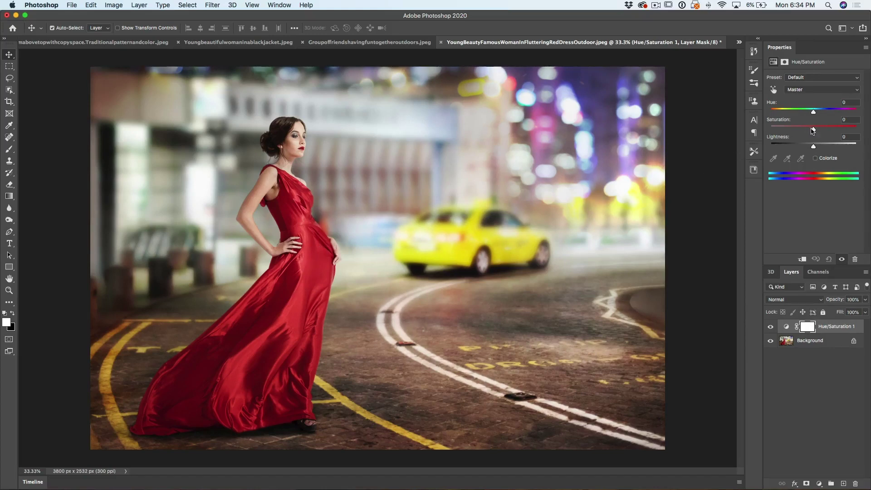
pyautogui.moveTo(813, 113); pyautogui.dragTo(780, 107)
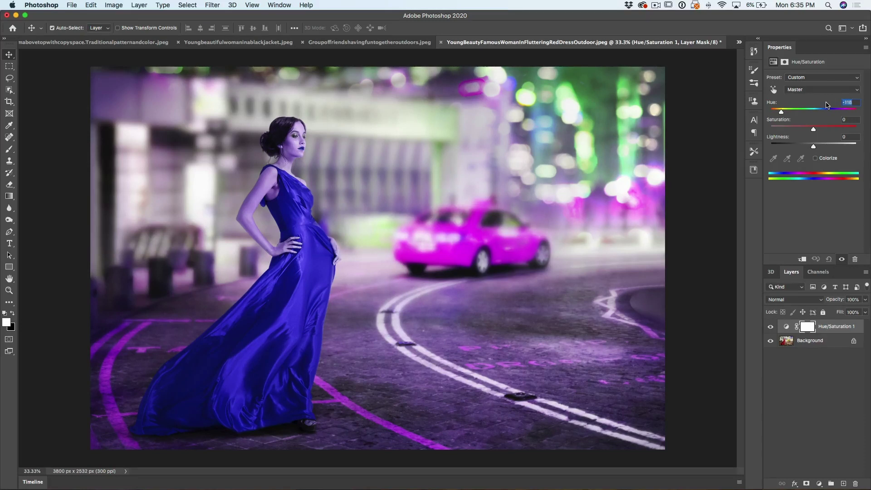
pyautogui.write('0')
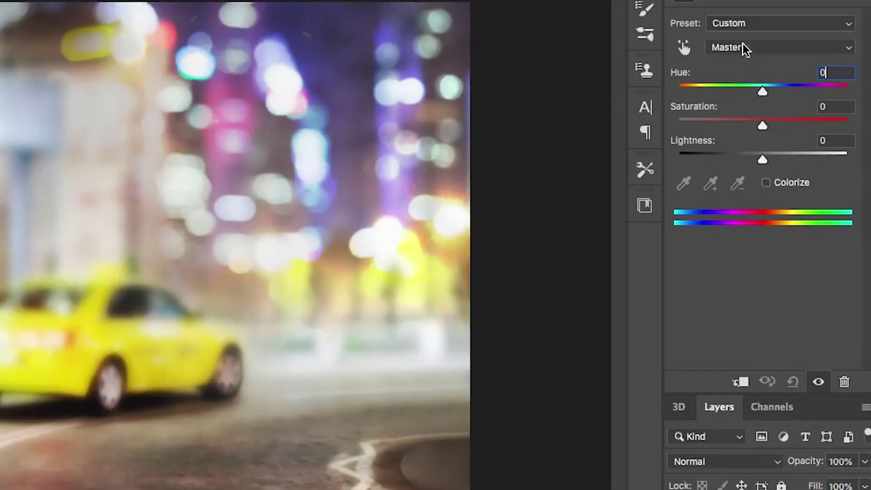
# - Sample the red dress with the Targeted Adjustment tool to switch the range to Reds
pyautogui.click(804, 89)
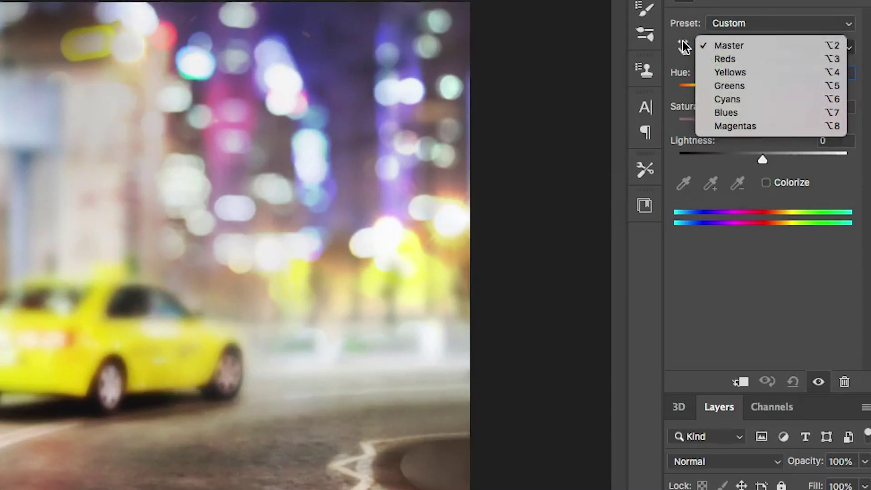
pyautogui.click(684, 47)
pyautogui.click(684, 50)
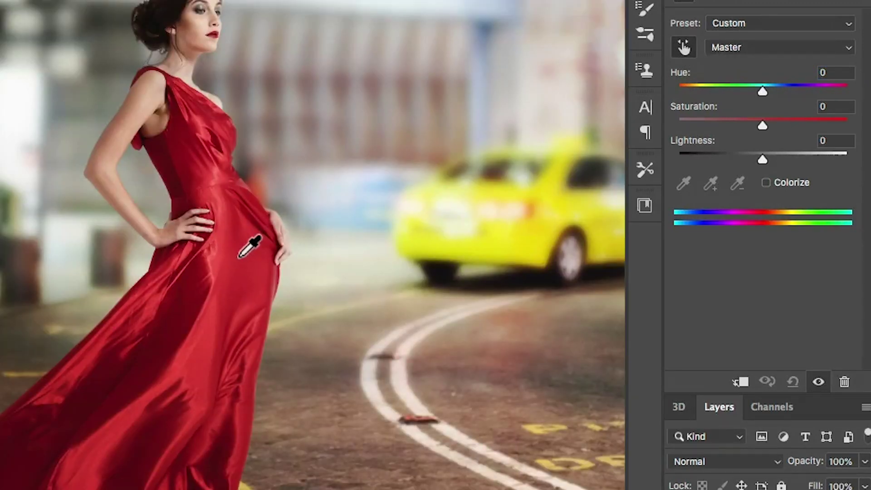
pyautogui.click(240, 257)
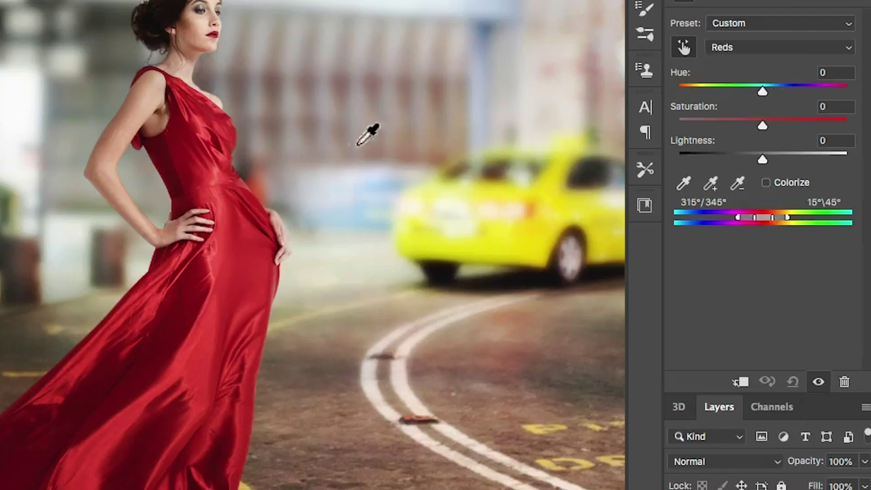
# - Set the Reds Hue to -84 and narrow the range to 0°–14° so the taxi stays yellow
pyautogui.moveTo(759, 90); pyautogui.dragTo(707, 73)
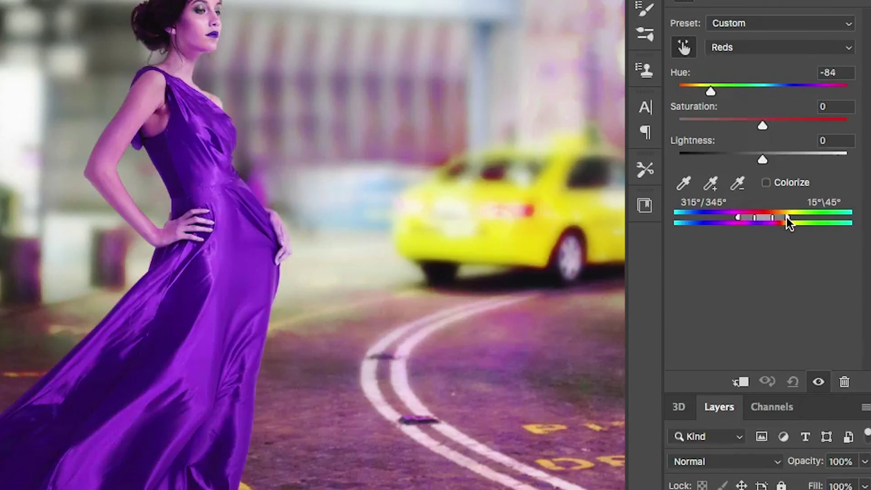
pyautogui.moveTo(786, 216); pyautogui.dragTo(770, 220)
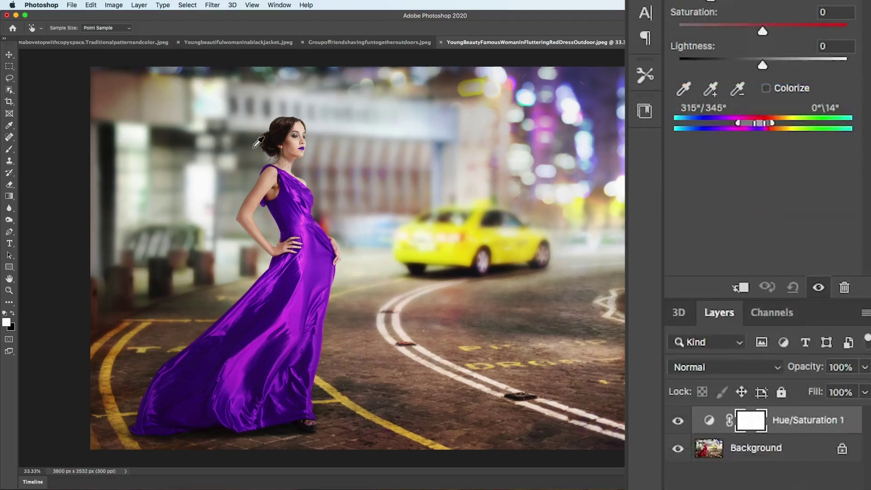
# - Paint black over the lips on the adjustment mask with 100% brush flow
pyautogui.click(10, 150)
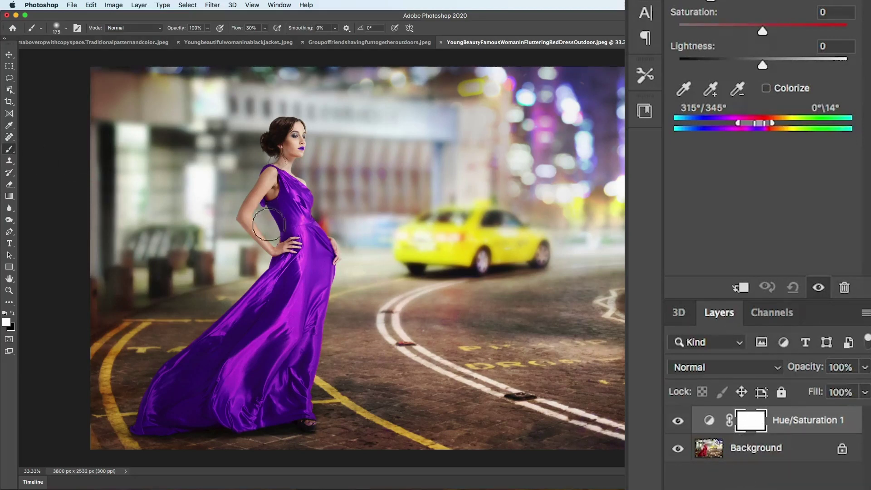
pyautogui.press('x')
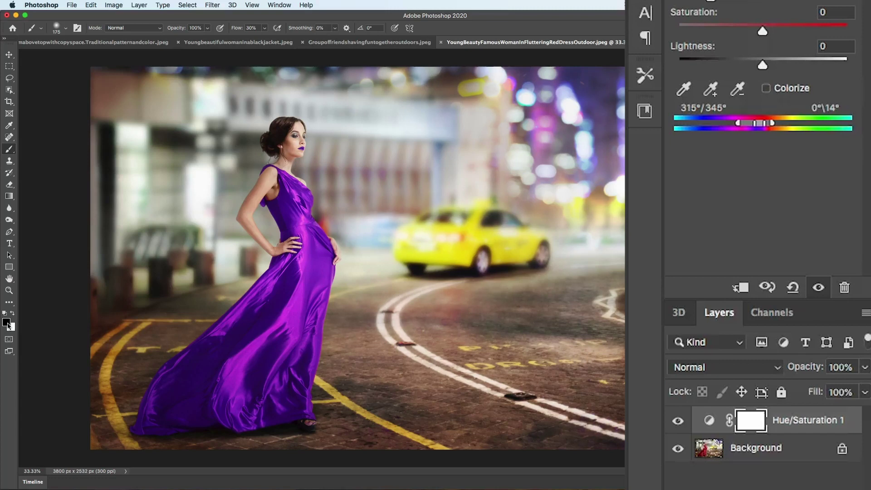
pyautogui.moveTo(271, 148); pyautogui.dragTo(315, 153)
pyautogui.hotkey('shift', '0')
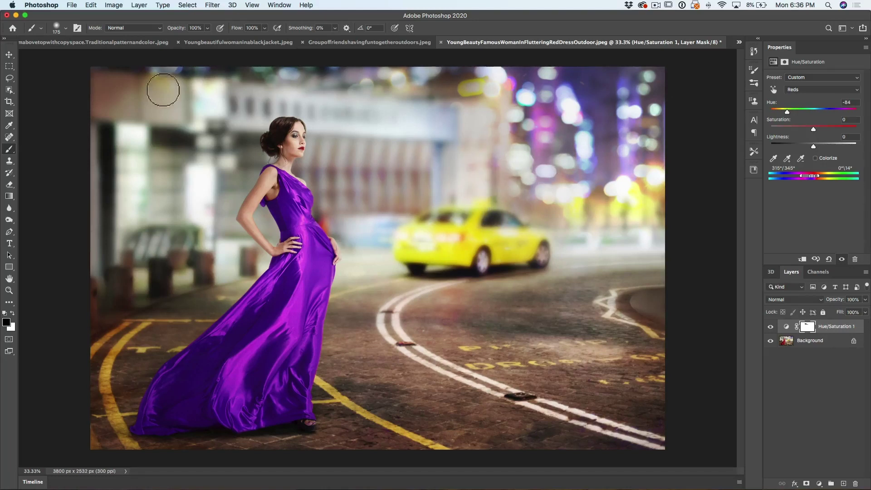
pyautogui.click(9, 55)
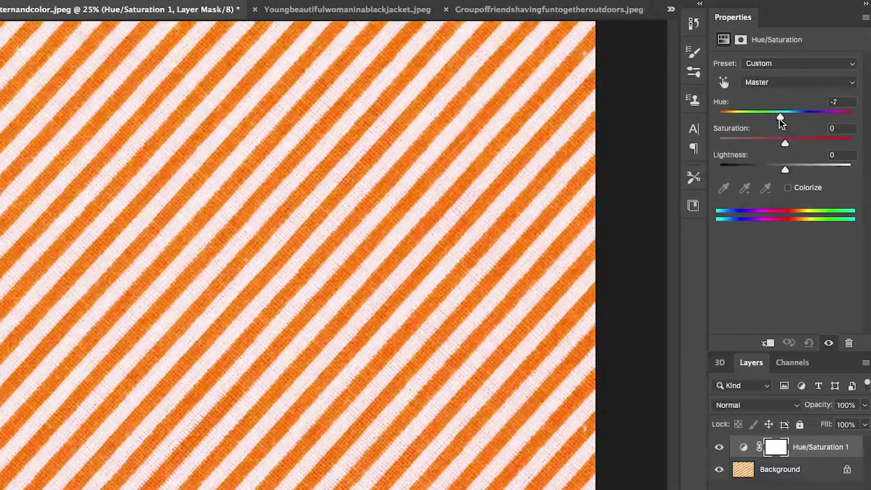
# - Try a Master Hue shift on the striped texture, then enable Colorize
pyautogui.moveTo(779, 119)
pyautogui.mouseDown()
pyautogui.moveTo(728, 113)
pyautogui.moveTo(836, 129)
pyautogui.moveTo(735, 113)
pyautogui.moveTo(784, 117)
pyautogui.mouseUp()
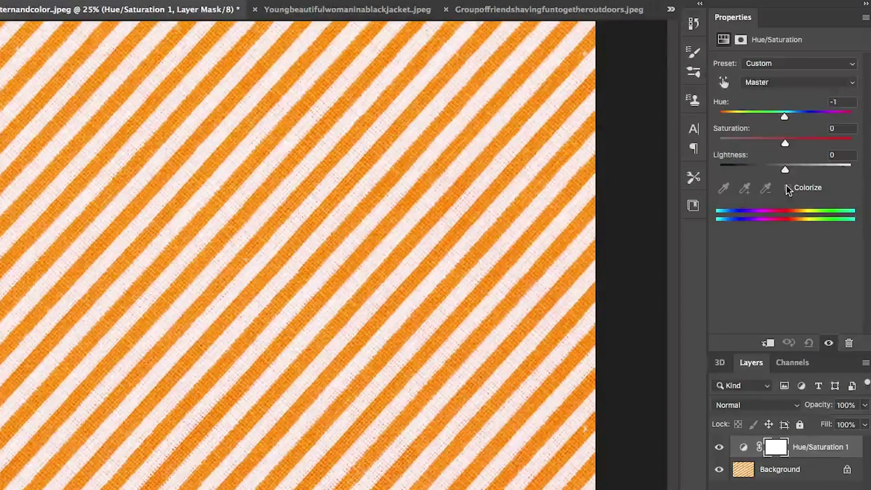
pyautogui.click(788, 188)
# - Tint the stripes turquoise at Hue 174, Saturation 71 on a pale mint ground
pyautogui.moveTo(725, 115); pyautogui.dragTo(783, 115)
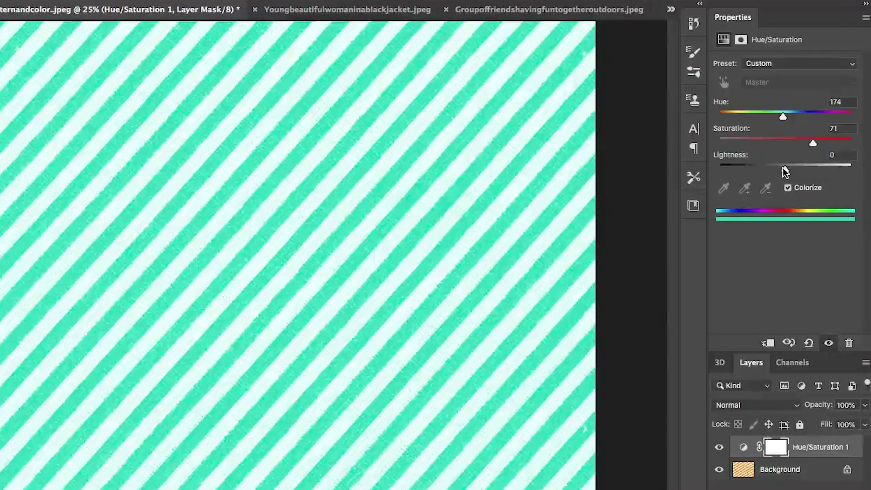
# - Recolor the stripes lime green: Hue 97, Saturation 78, Lightness reset to 0
pyautogui.moveTo(782, 168); pyautogui.dragTo(758, 169)
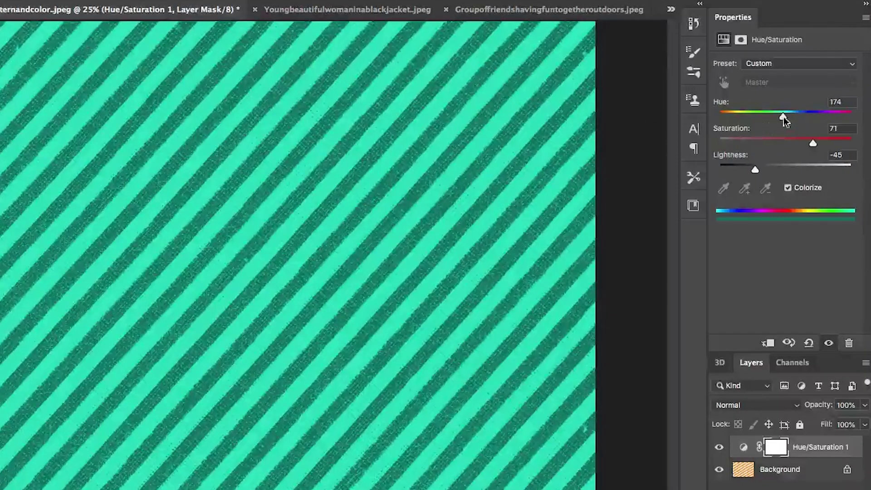
pyautogui.moveTo(783, 117); pyautogui.dragTo(754, 101)
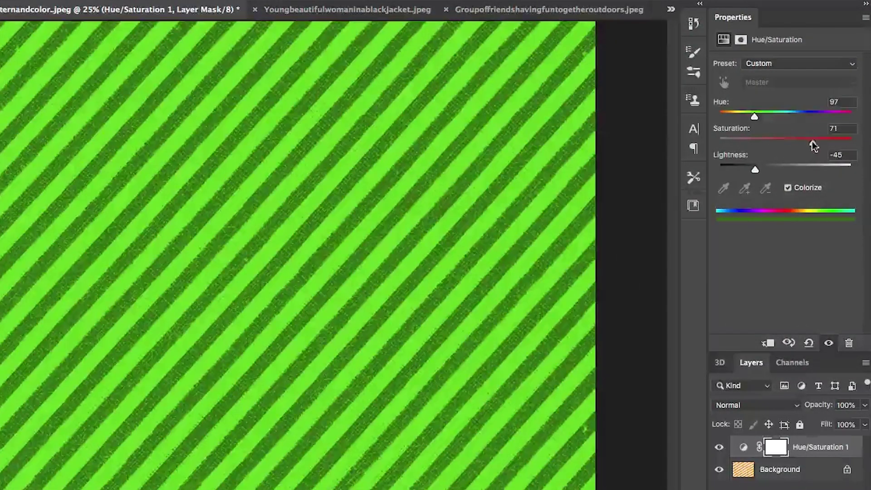
pyautogui.moveTo(812, 143)
pyautogui.mouseDown()
pyautogui.moveTo(745, 140)
pyautogui.moveTo(824, 143)
pyautogui.mouseUp()
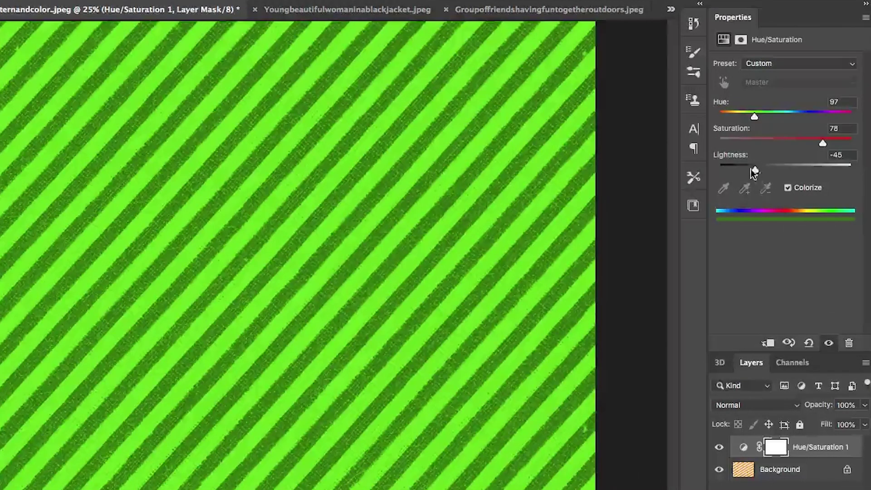
pyautogui.click(839, 154)
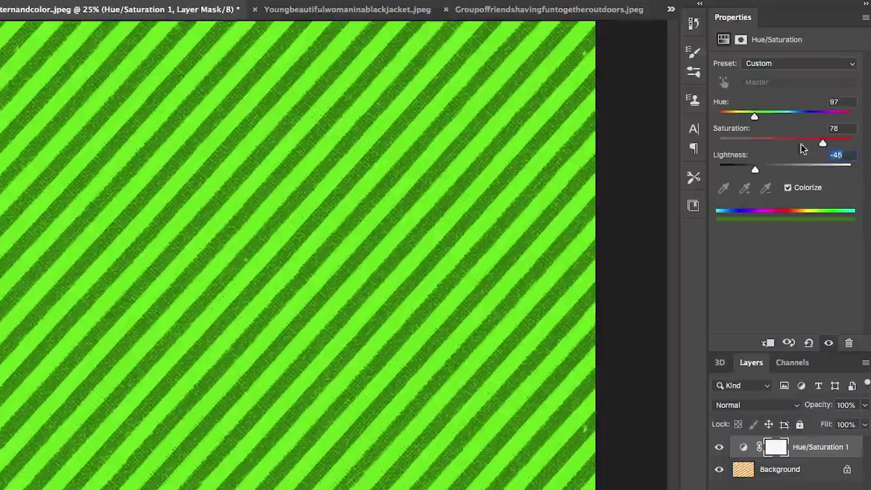
pyautogui.write('0')
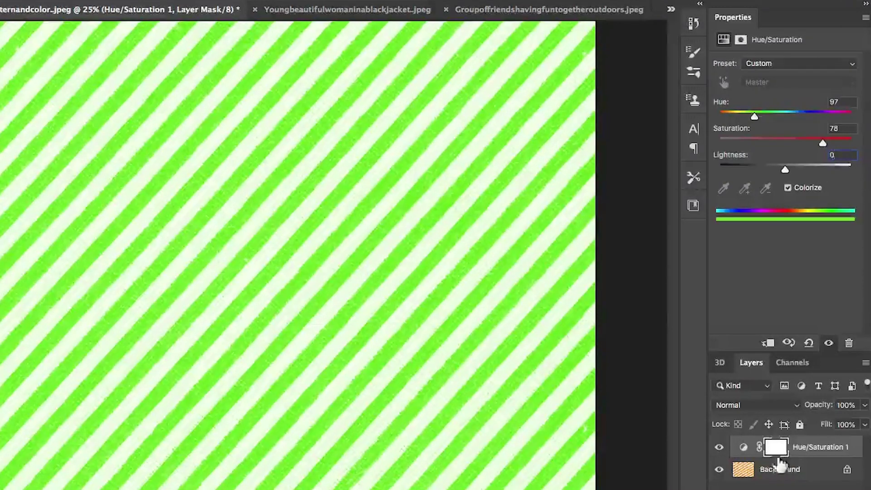
# - Invert the Background layer with Cmd+I and toggle the Hue/Saturation layer to compare
pyautogui.click(744, 470)
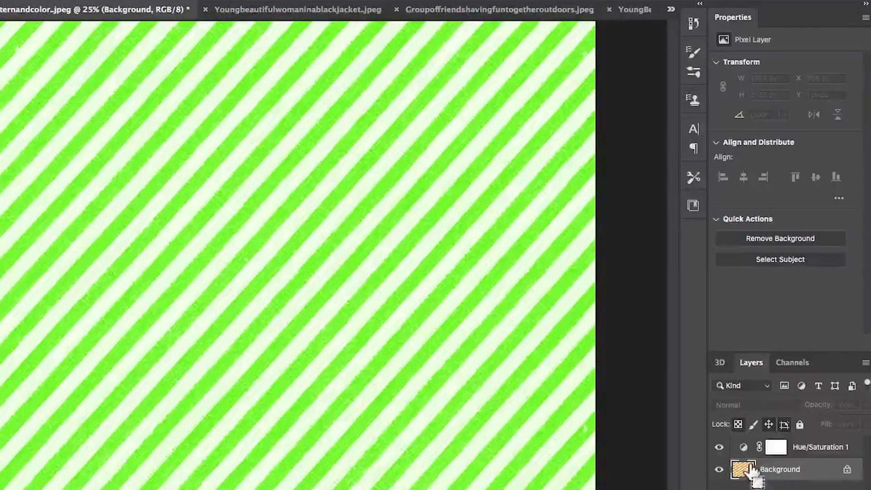
pyautogui.press('super+i')
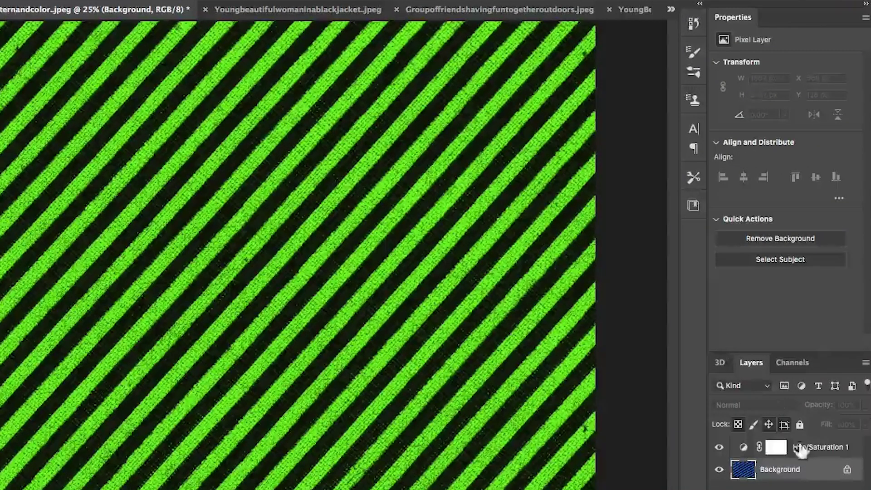
pyautogui.click(722, 449)
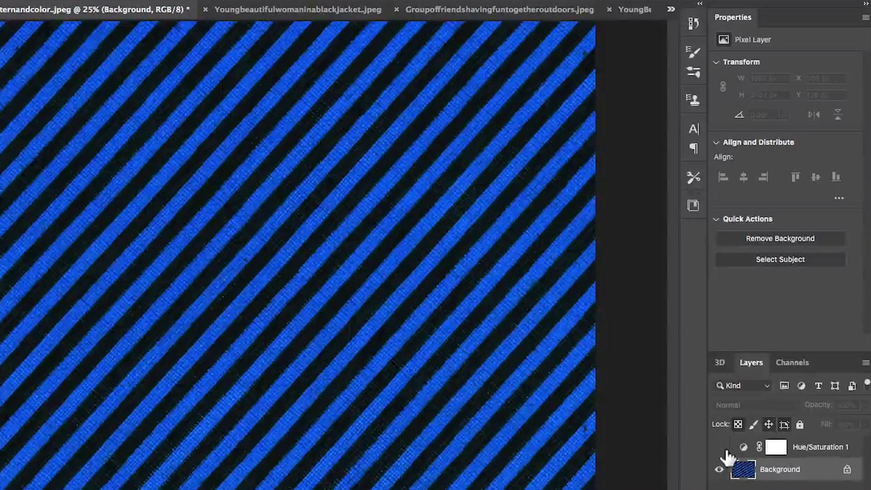
pyautogui.click(720, 448)
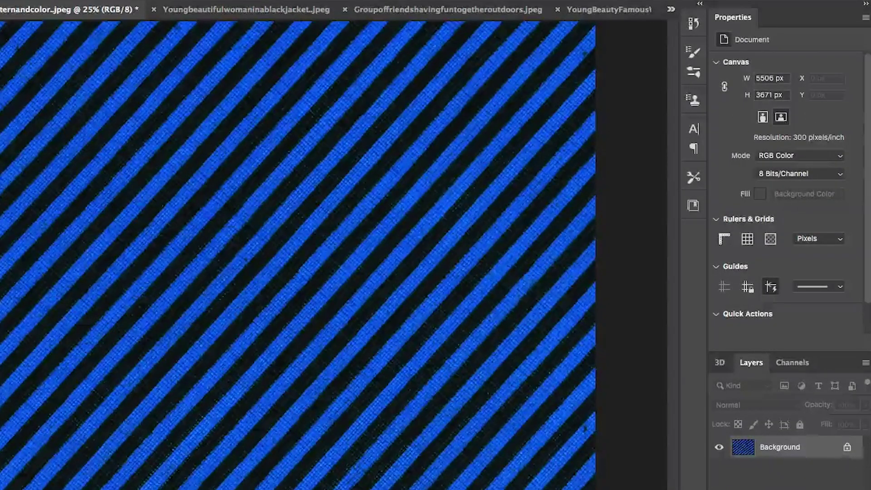
# - Add a new Hue/Saturation layer and set Hue to -95, turning the blue stripes green
pyautogui.click(789, 489)
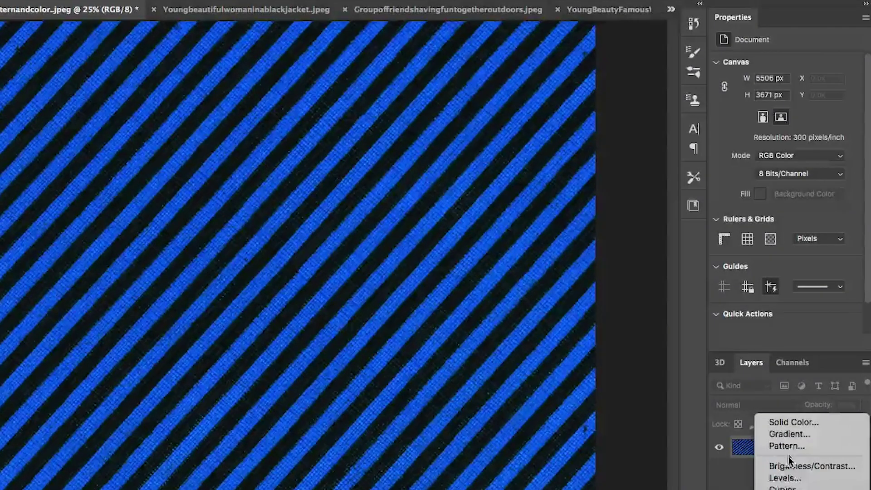
pyautogui.click(798, 488)
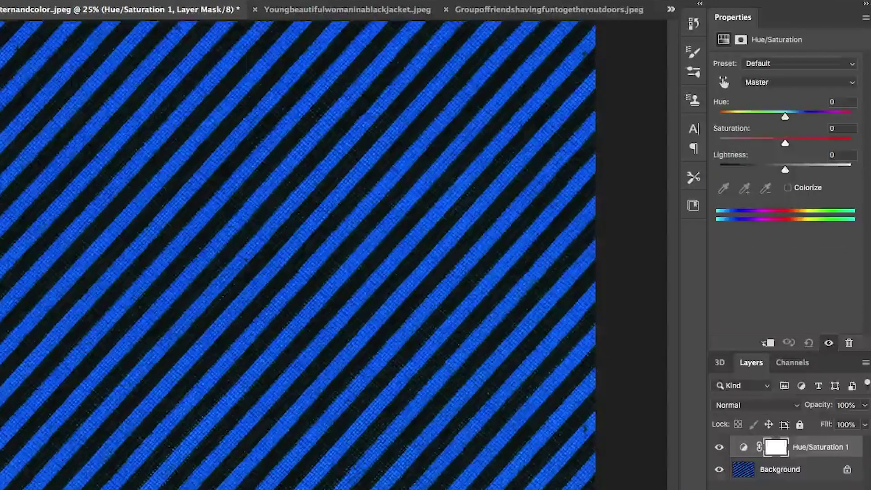
pyautogui.moveTo(788, 116); pyautogui.dragTo(742, 109)
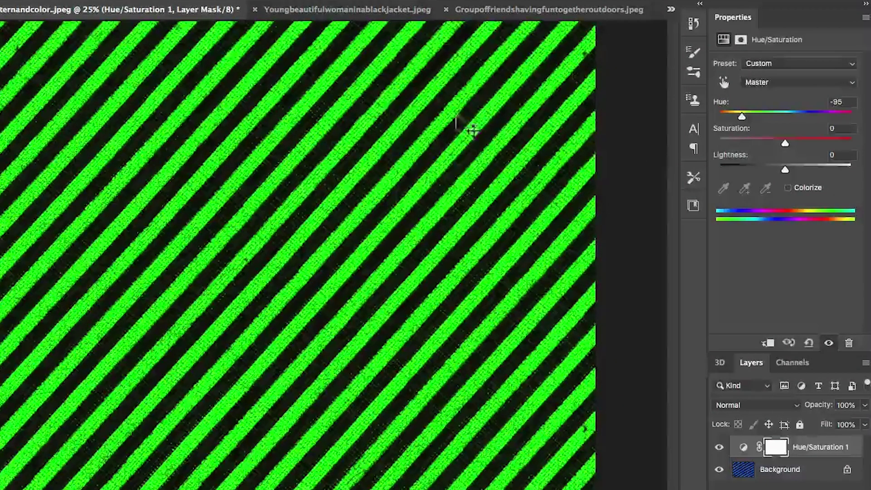
# - Briefly try Colorize, turn it off again, and raise Lightness to +35
pyautogui.click(795, 189)
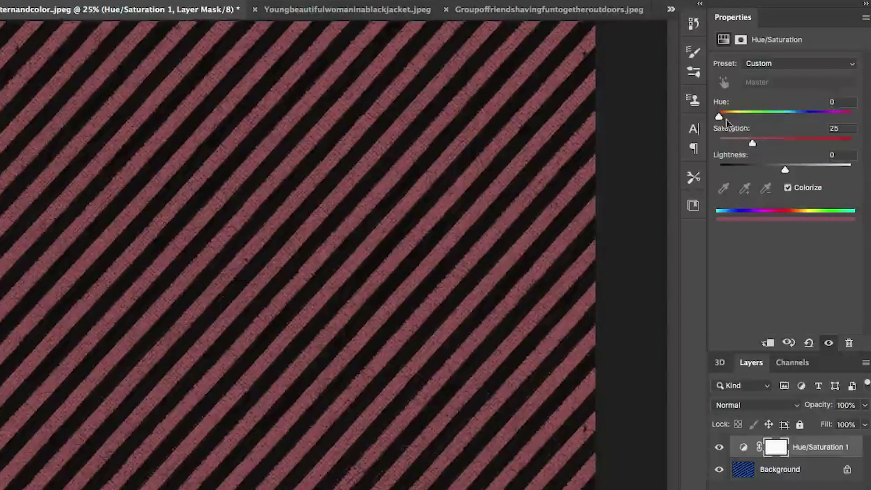
pyautogui.moveTo(720, 117); pyautogui.dragTo(745, 119)
pyautogui.click(788, 188)
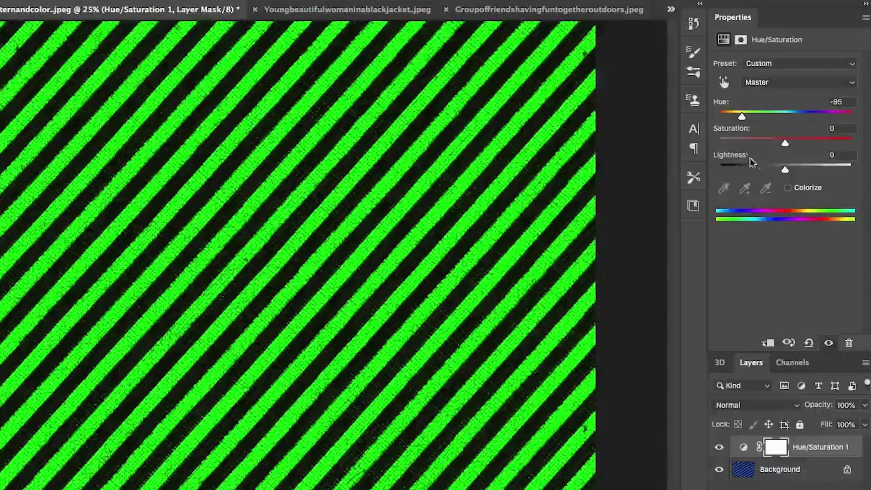
pyautogui.moveTo(785, 169); pyautogui.dragTo(786, 169)
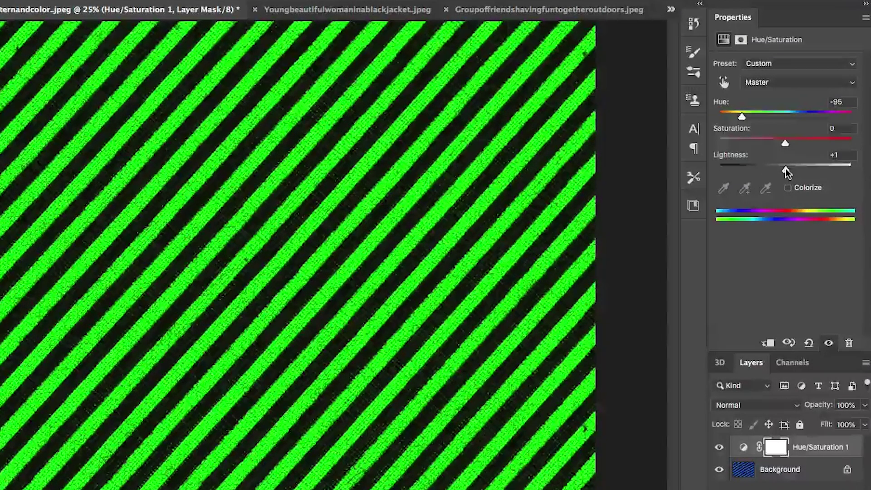
pyautogui.moveTo(786, 168); pyautogui.dragTo(809, 168)
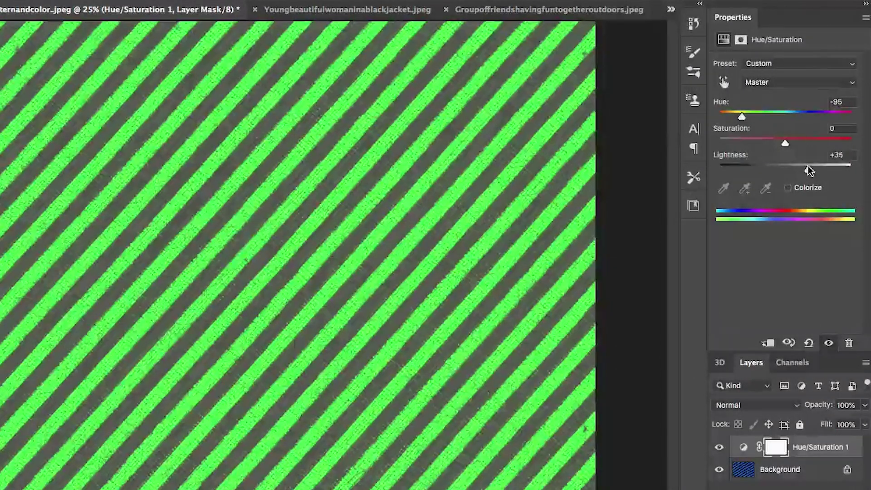
# - Colorize the texture blue-violet at Hue 239, Saturation 76, Lightness +22
pyautogui.click(800, 189)
pyautogui.moveTo(785, 170); pyautogui.dragTo(809, 172)
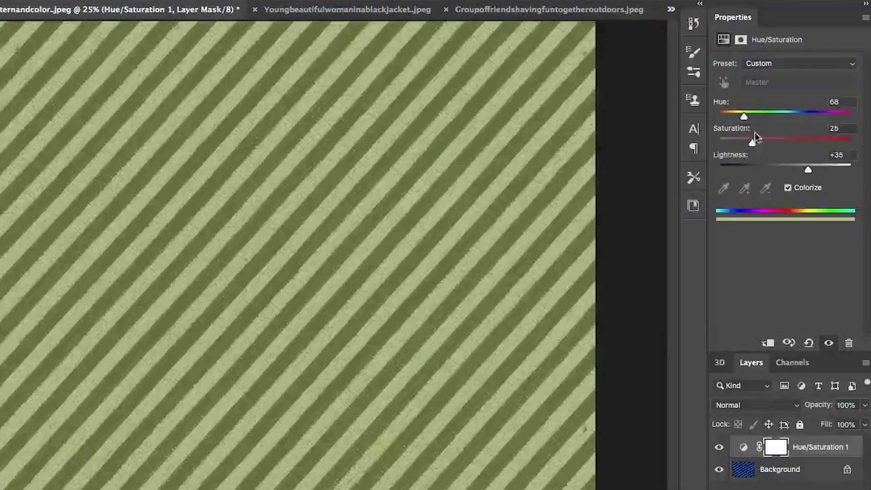
pyautogui.moveTo(751, 141); pyautogui.dragTo(820, 148)
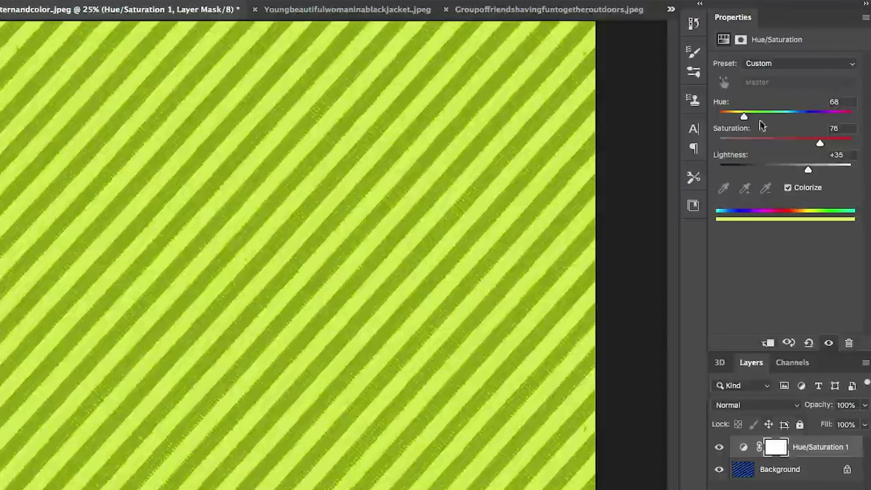
pyautogui.moveTo(745, 117); pyautogui.dragTo(808, 124)
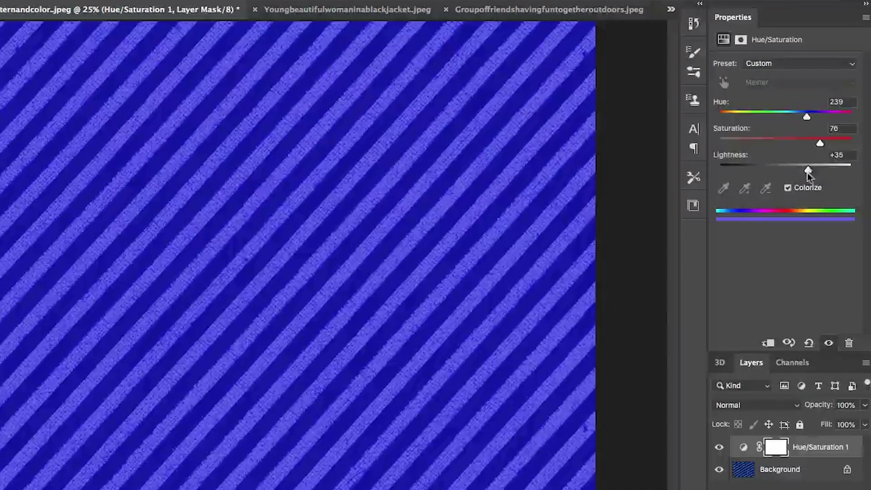
pyautogui.moveTo(807, 172)
pyautogui.mouseDown()
pyautogui.moveTo(790, 169)
pyautogui.moveTo(832, 171)
pyautogui.moveTo(742, 170)
pyautogui.moveTo(801, 169)
pyautogui.mouseUp()
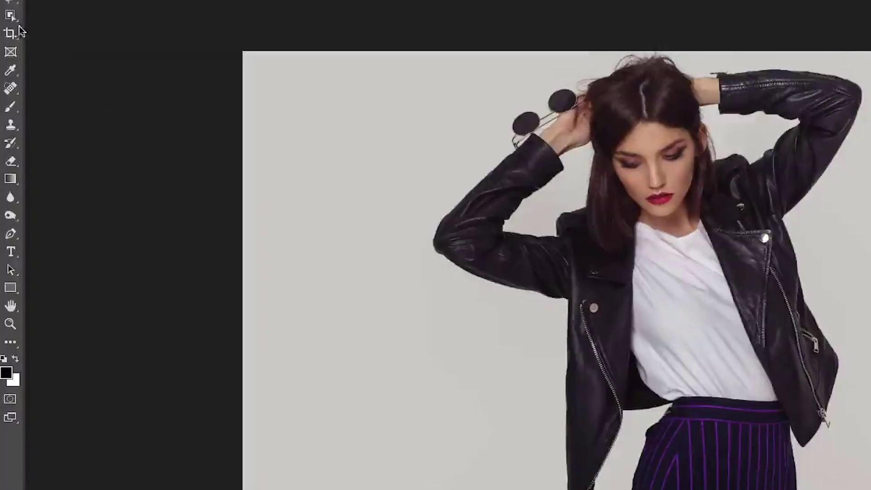
# - Isolate the white T-shirt with the Object Selection Tool and add a Hue/Saturation layer for it
pyautogui.rightClick(10, 16)
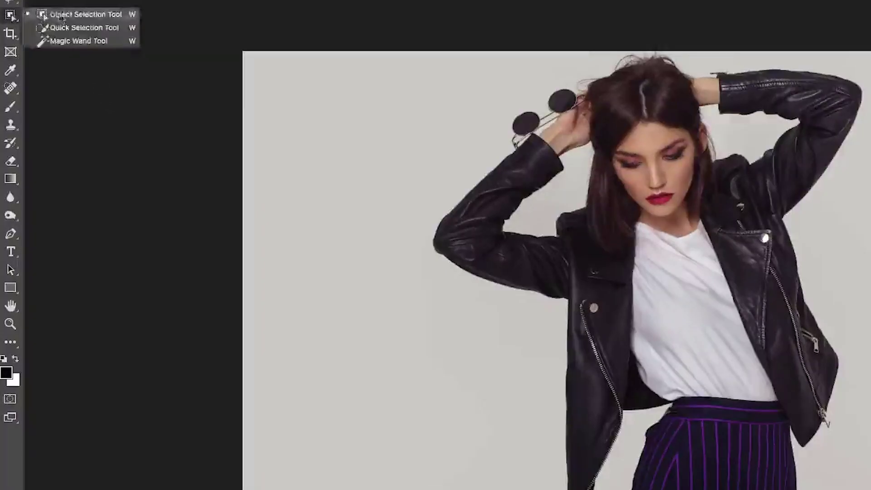
pyautogui.click(77, 15)
pyautogui.moveTo(591, 214); pyautogui.dragTo(796, 410)
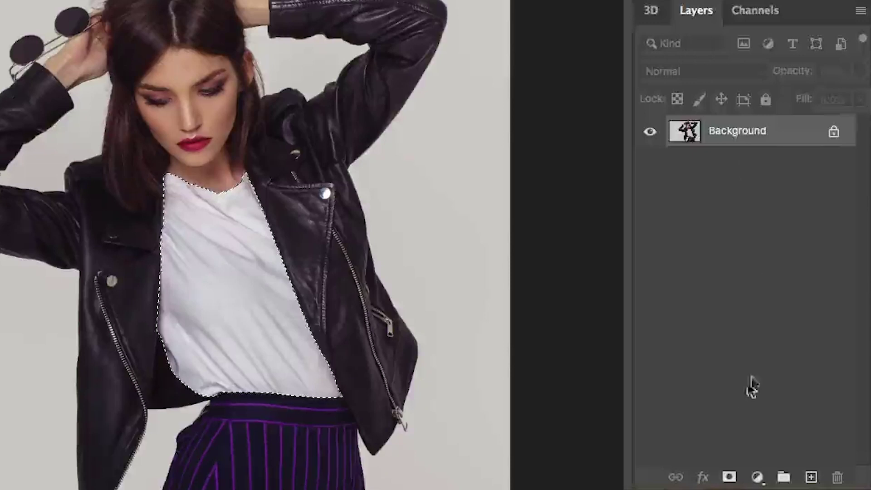
pyautogui.click(758, 478)
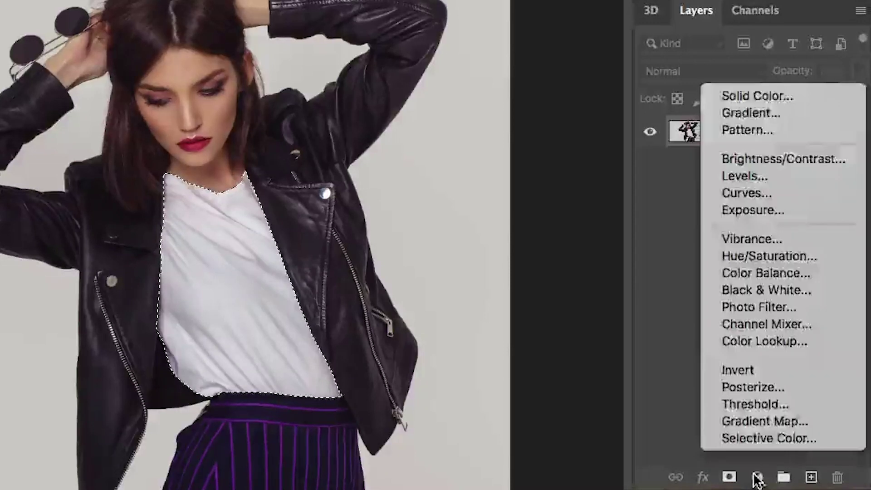
pyautogui.click(749, 262)
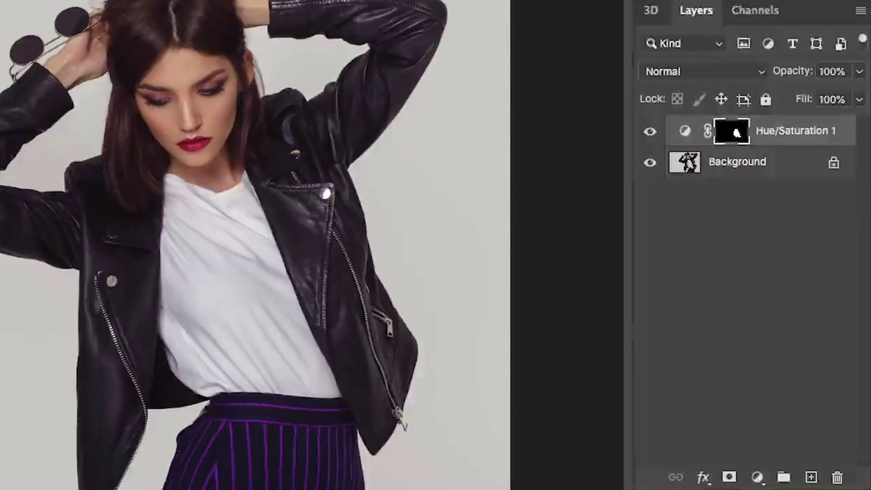
# - Colorize the shirt bright green at Hue 136, Saturation 43, Lightness -36
pyautogui.moveTo(745, 154); pyautogui.dragTo(726, 156)
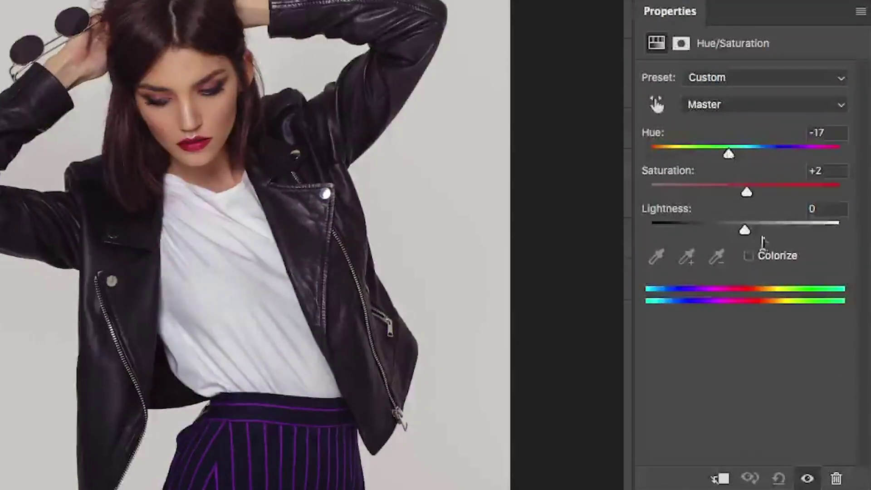
pyautogui.click(751, 255)
pyautogui.moveTo(651, 154); pyautogui.dragTo(750, 156)
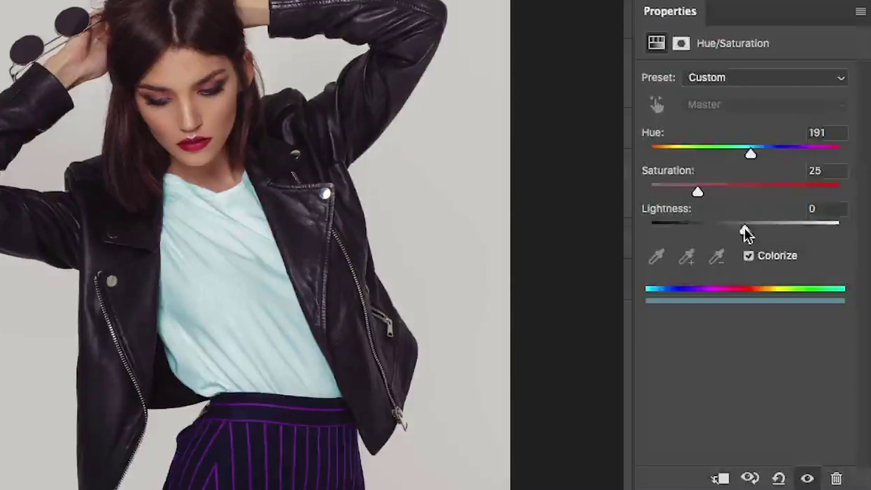
pyautogui.moveTo(744, 227); pyautogui.dragTo(720, 226)
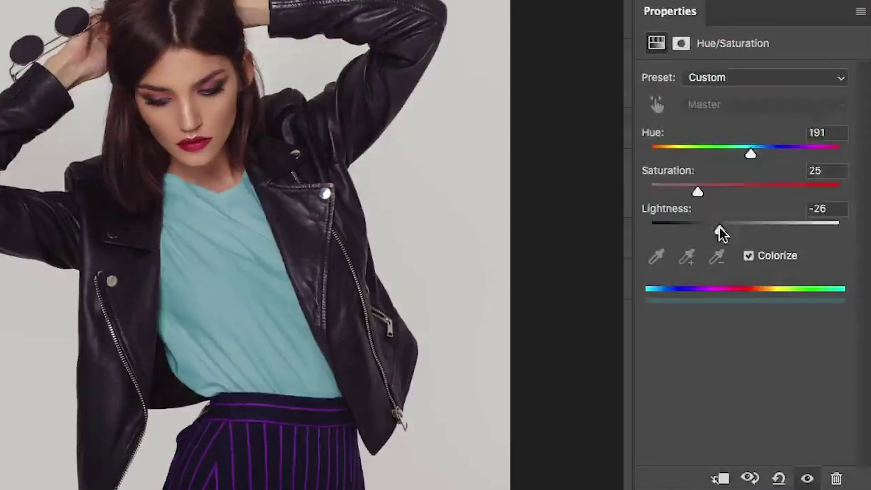
pyautogui.moveTo(696, 191); pyautogui.dragTo(747, 204)
pyautogui.moveTo(749, 161); pyautogui.dragTo(820, 172)
pyautogui.moveTo(745, 153); pyautogui.dragTo(684, 150)
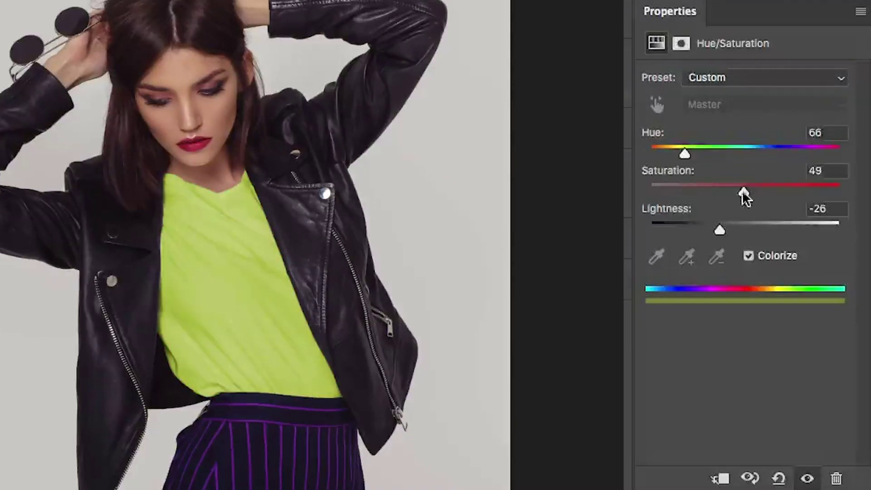
pyautogui.moveTo(742, 189); pyautogui.dragTo(712, 186)
pyautogui.moveTo(715, 227); pyautogui.dragTo(711, 231)
pyautogui.moveTo(710, 192); pyautogui.dragTo(731, 193)
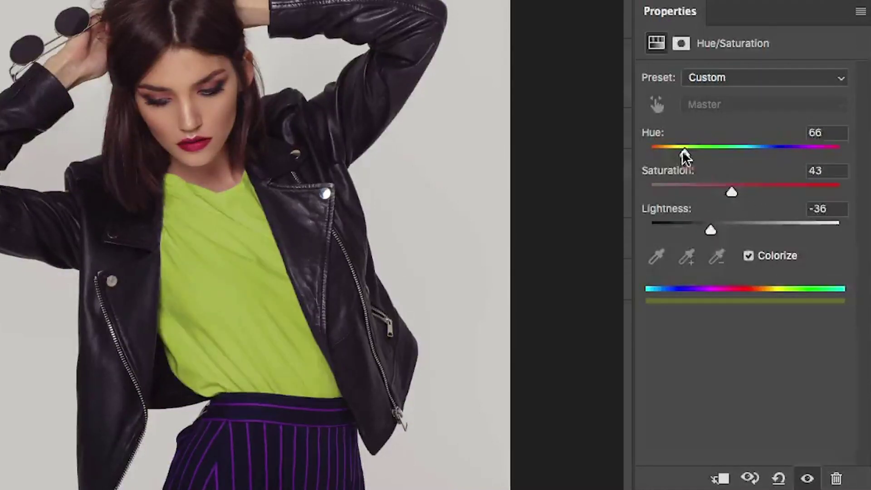
pyautogui.moveTo(685, 157); pyautogui.dragTo(722, 153)
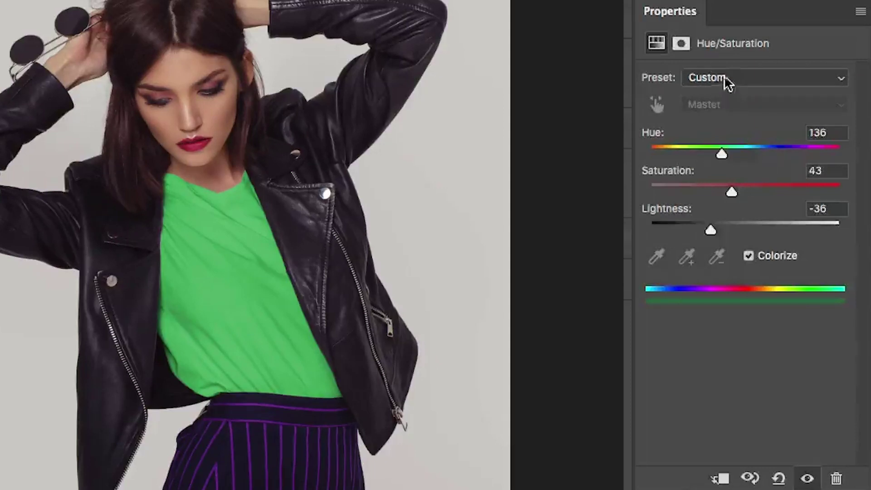
pyautogui.press('F7')
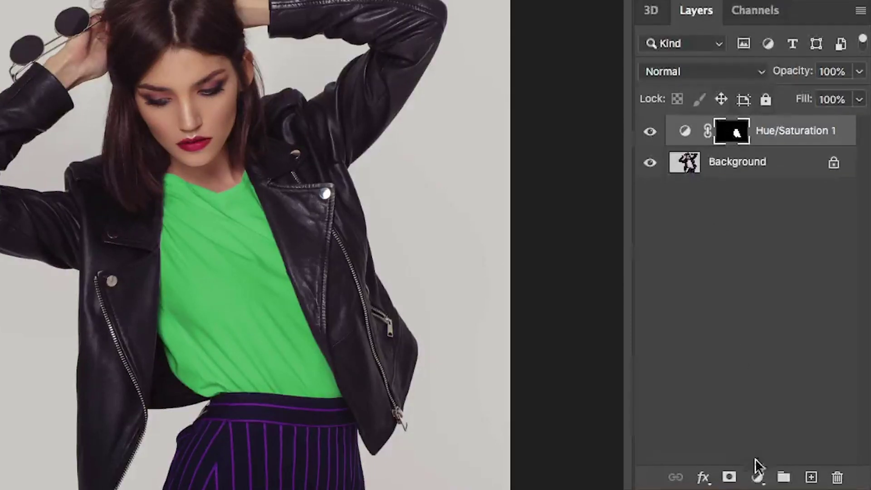
# - Add a second Hue/Saturation layer targeting the sampled purple stripes (Magentas) with Hue -180
pyautogui.click(757, 476)
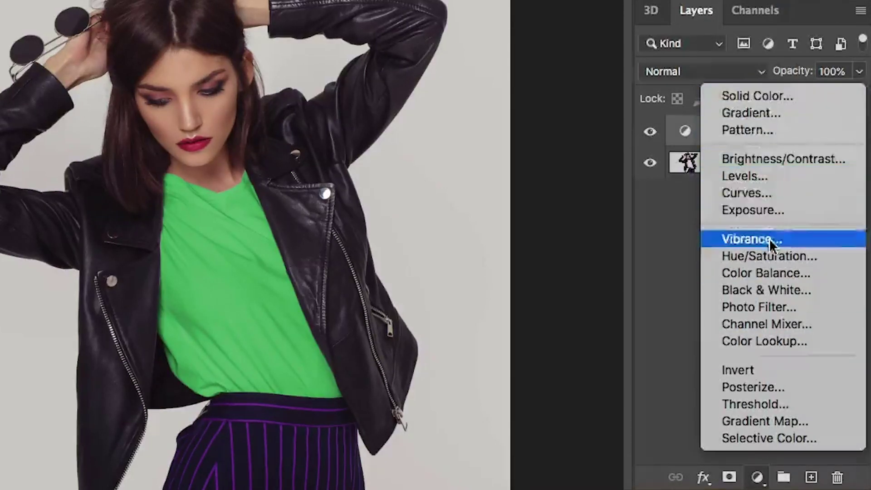
pyautogui.click(772, 256)
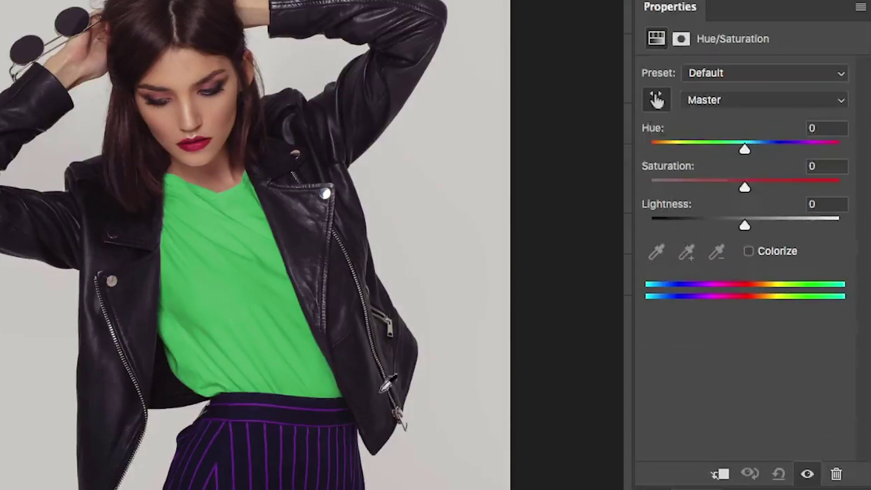
pyautogui.click(297, 415)
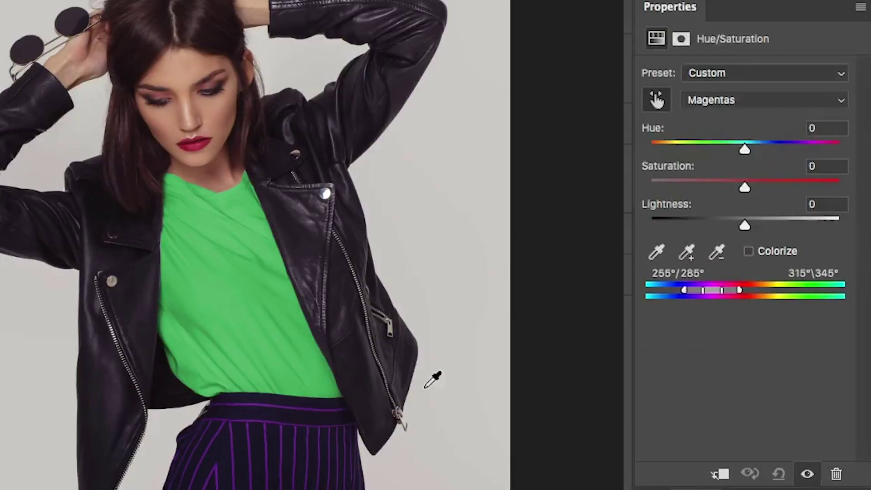
pyautogui.moveTo(747, 146); pyautogui.dragTo(641, 130)
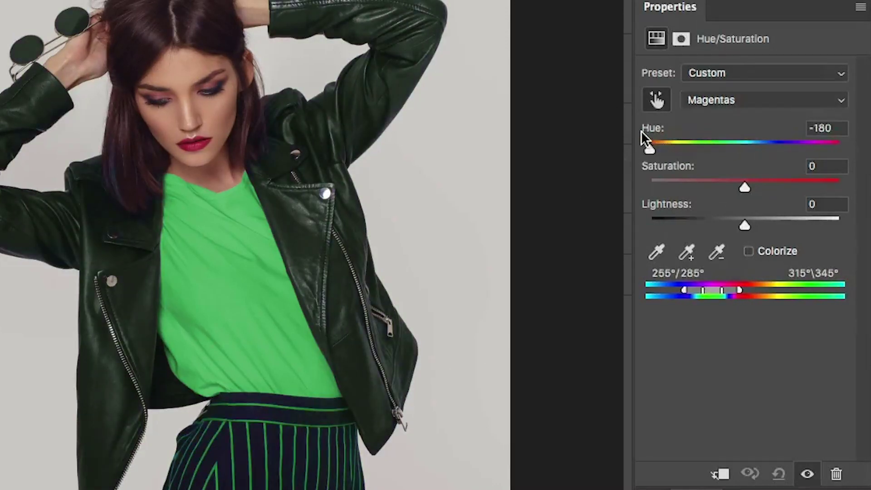